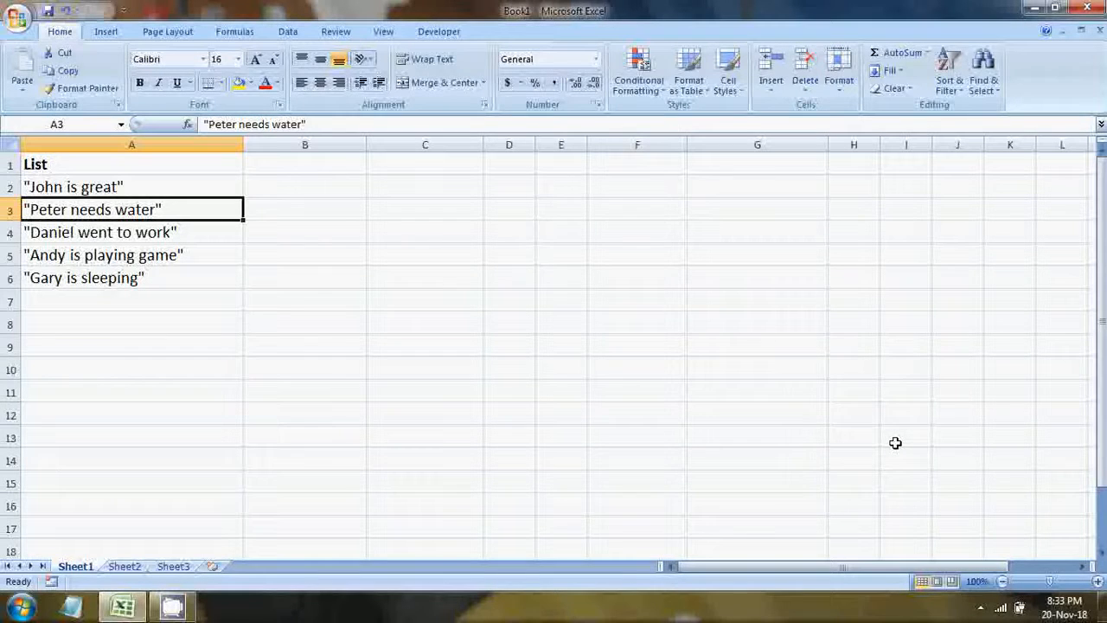
pyautogui.click(398, 350)
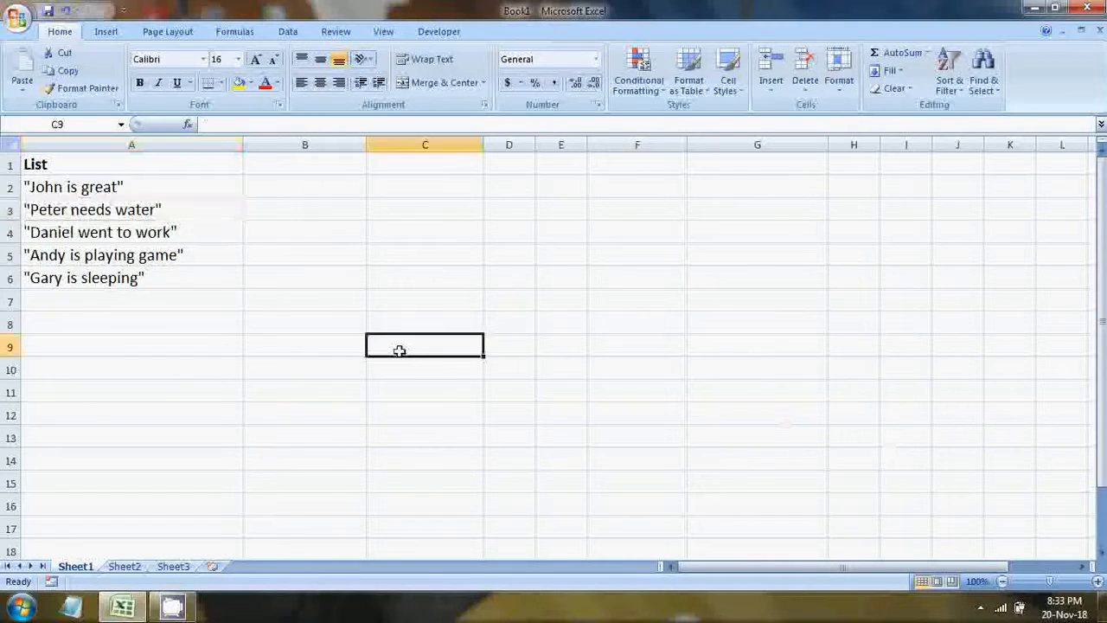
pyautogui.moveTo(98, 184); pyautogui.dragTo(88, 279)
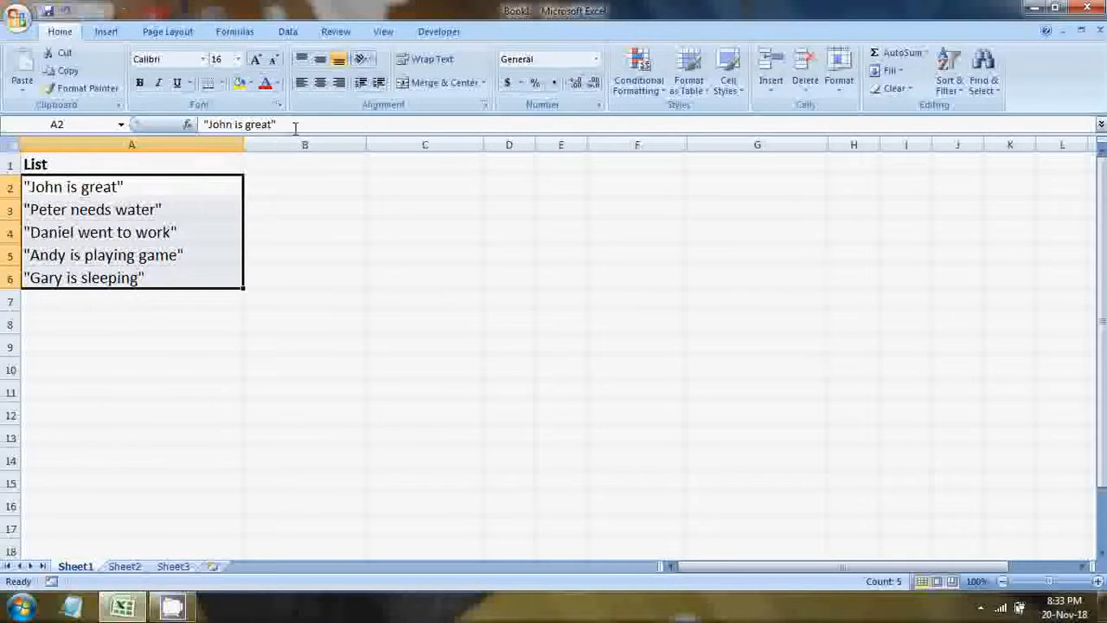
# Enter a single double-quote character (") in each cell of B2:B6, beside the list entries.
pyautogui.click(269, 188)
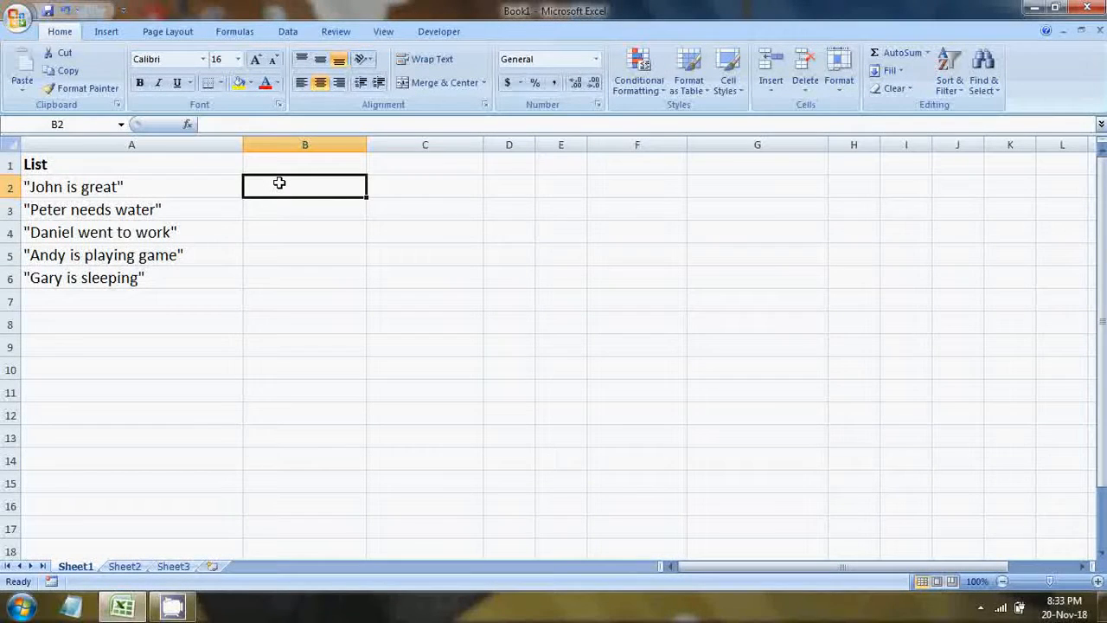
pyautogui.write('"')
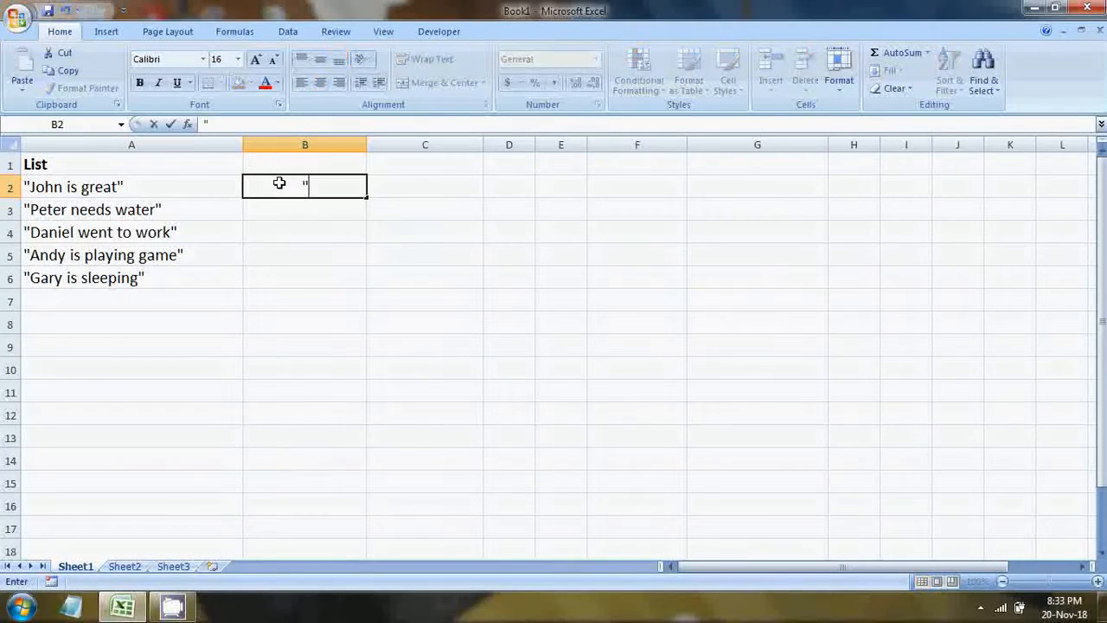
pyautogui.press('Return')
pyautogui.write('"')
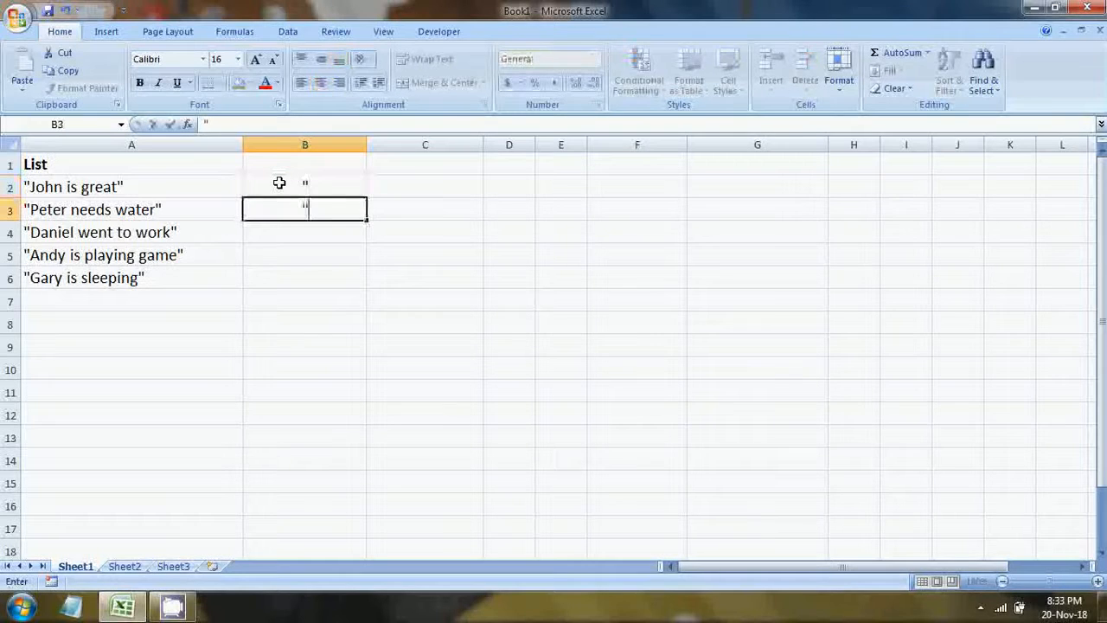
pyautogui.press('Return')
pyautogui.write('"')
pyautogui.press('Return')
pyautogui.write('"')
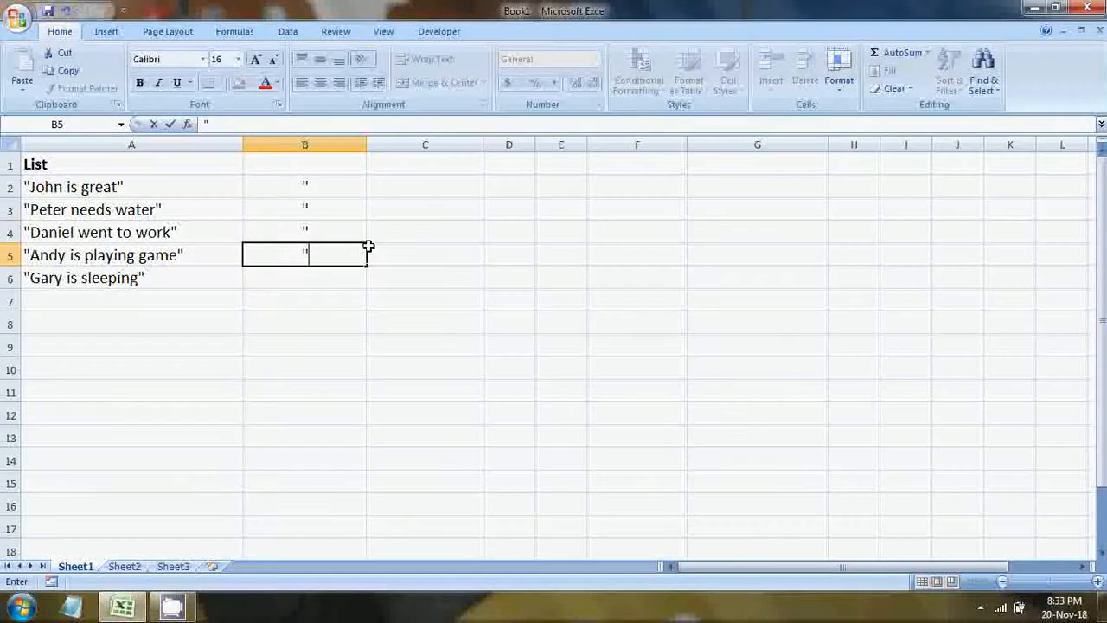
pyautogui.press('Return')
pyautogui.write('"')
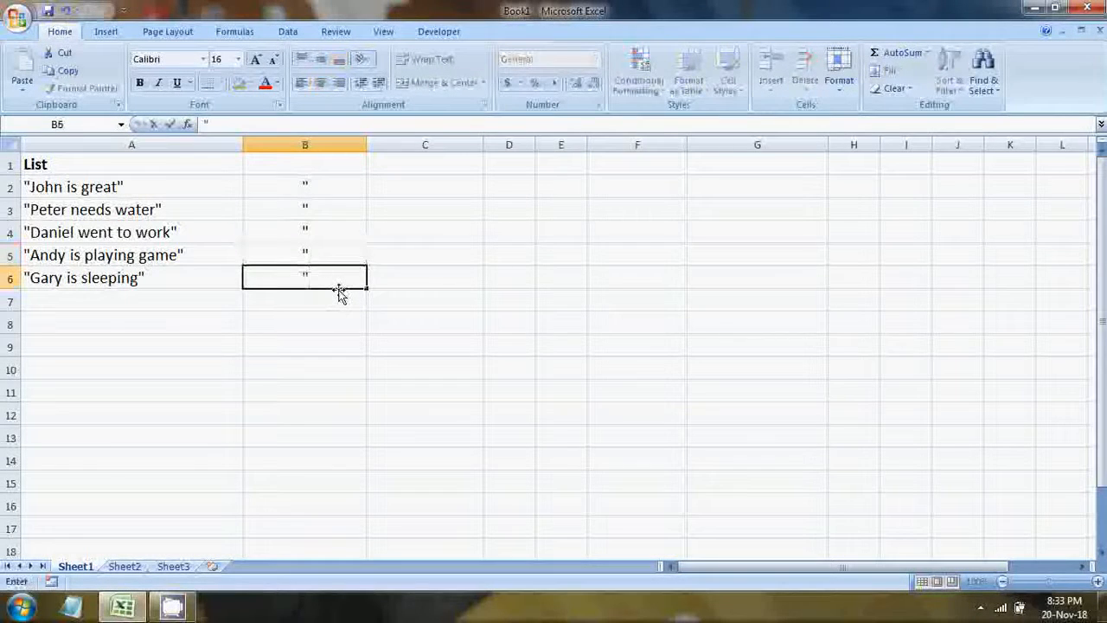
# Enter the formula =SUBSTITUTE(A2,B2,"") in C2 to strip the quotation marks from the first list entry.
pyautogui.click(432, 184)
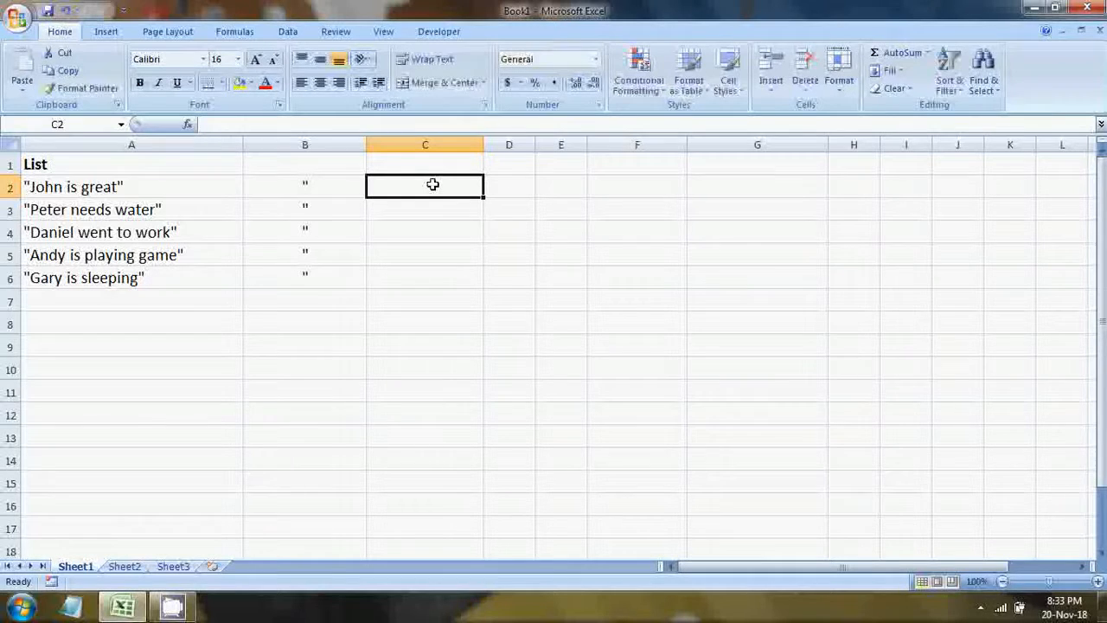
pyautogui.write('=sub')
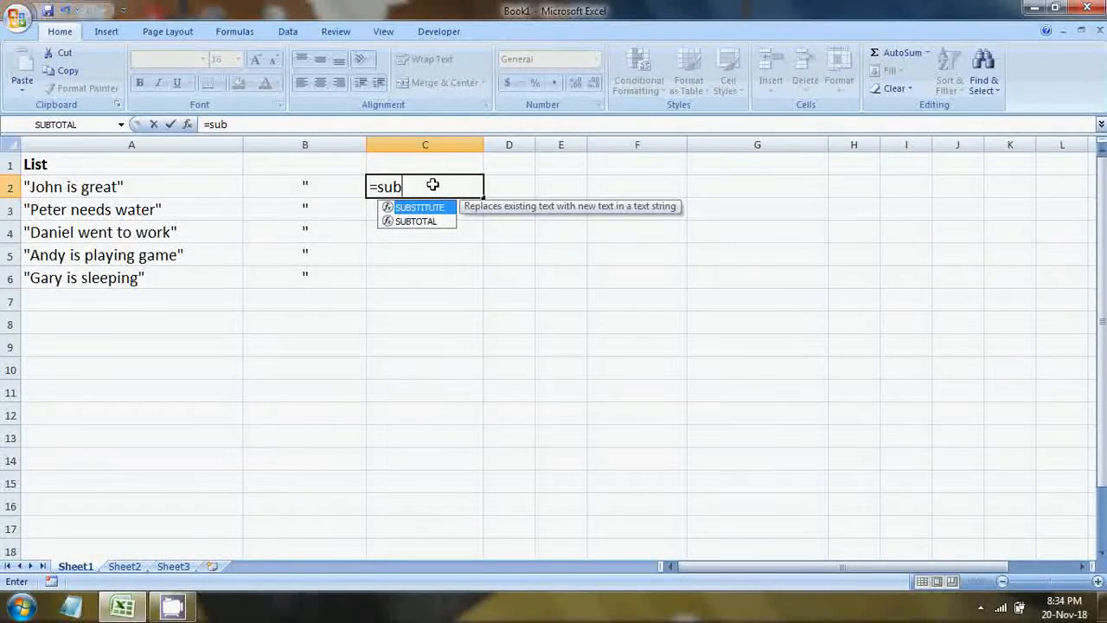
pyautogui.press('Tab')
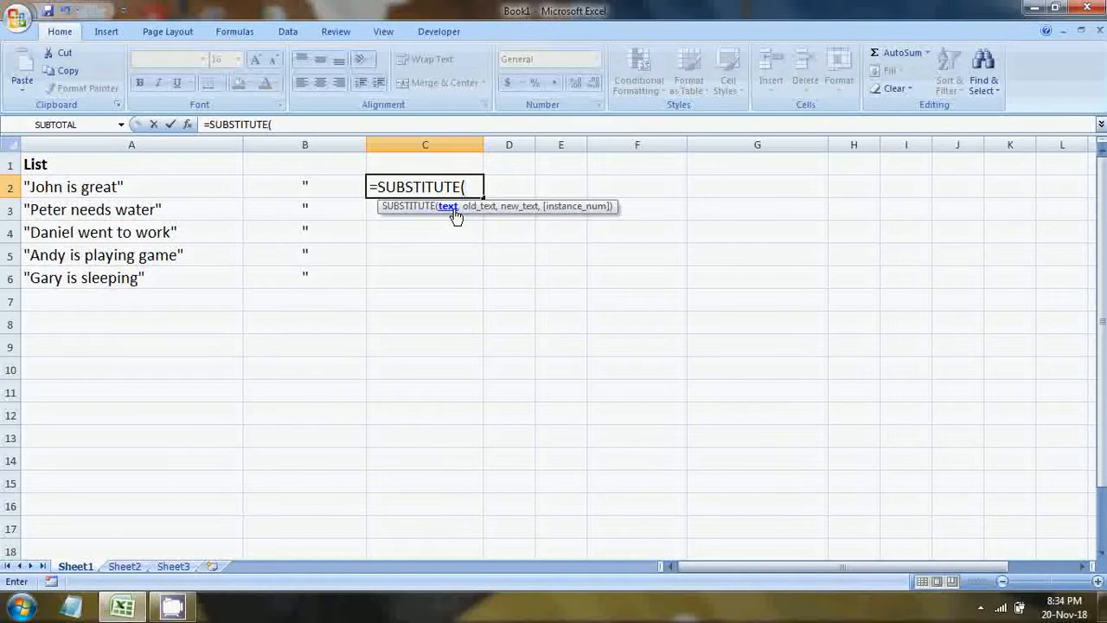
pyautogui.click(103, 189)
pyautogui.write(',')
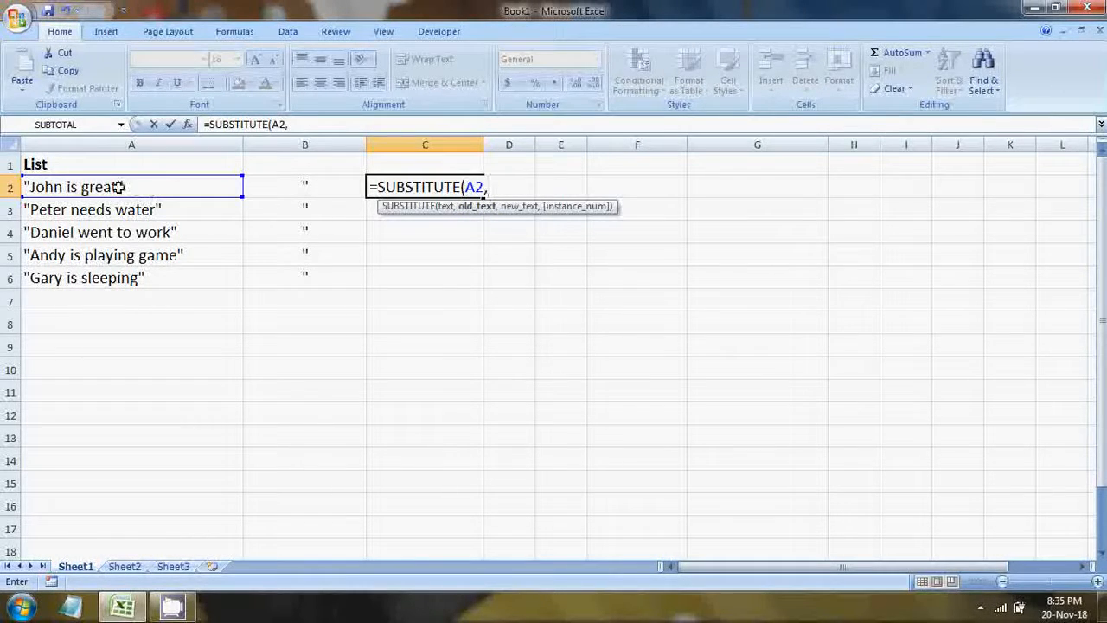
pyautogui.click(298, 188)
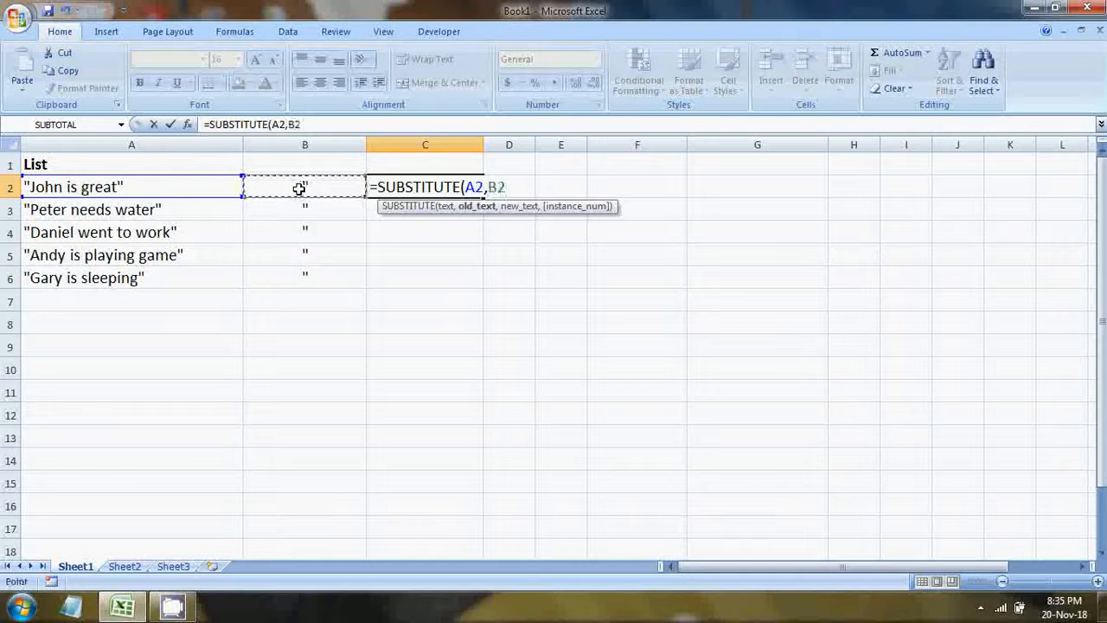
pyautogui.write(',')
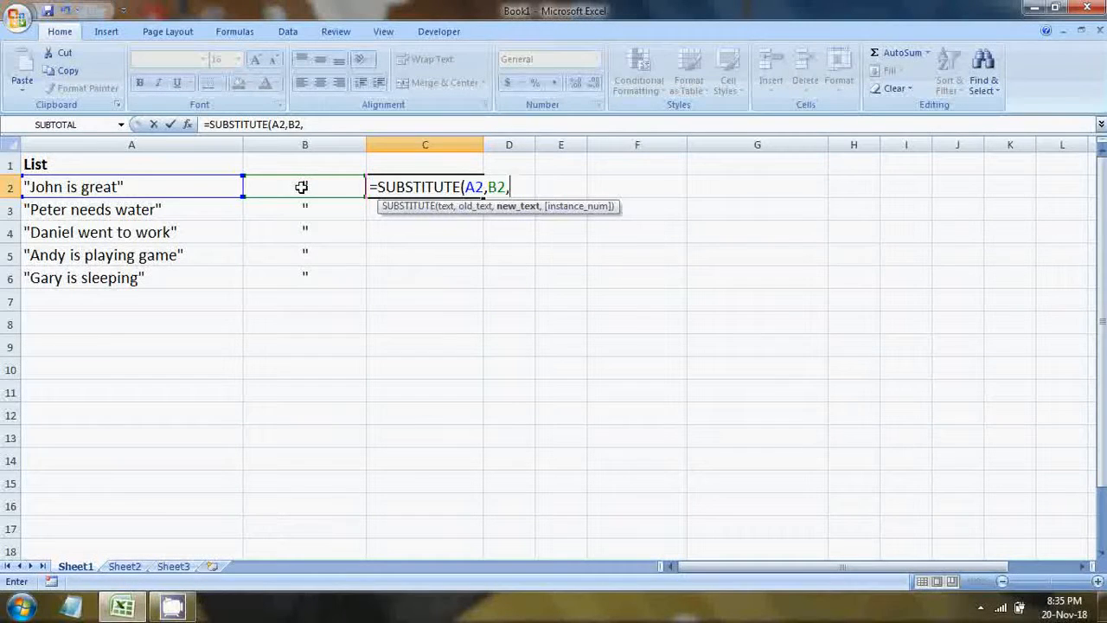
pyautogui.write('""')
pyautogui.write(')')
pyautogui.press('Return')
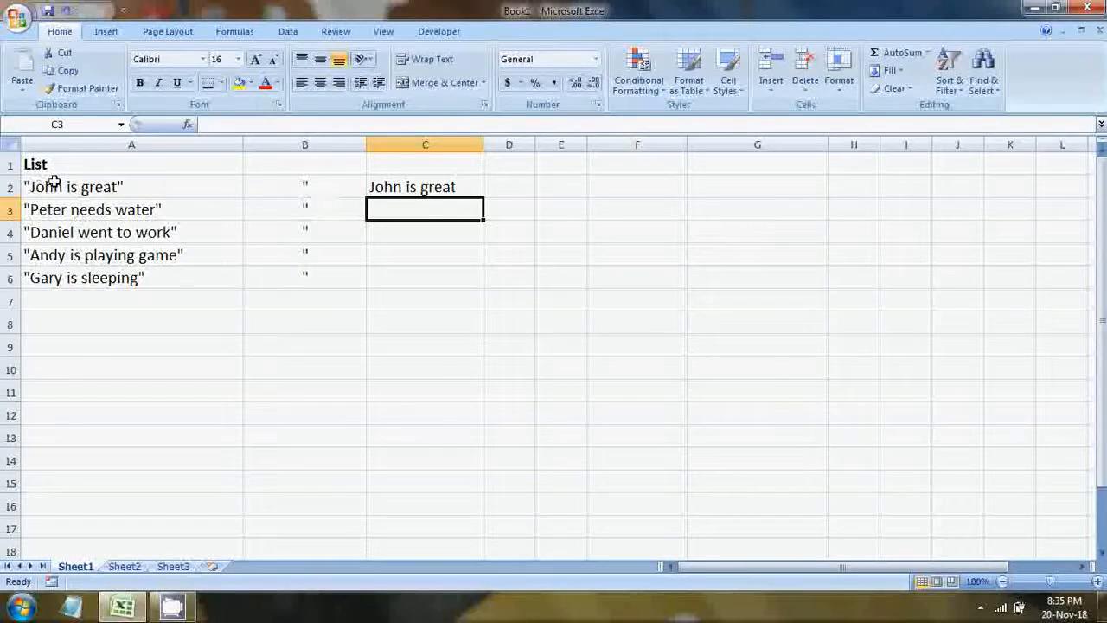
# Fill the C2 formula down through C6 and widen column C to fit the full sentences.
pyautogui.click(461, 191)
pyautogui.moveTo(483, 197); pyautogui.dragTo(478, 280)
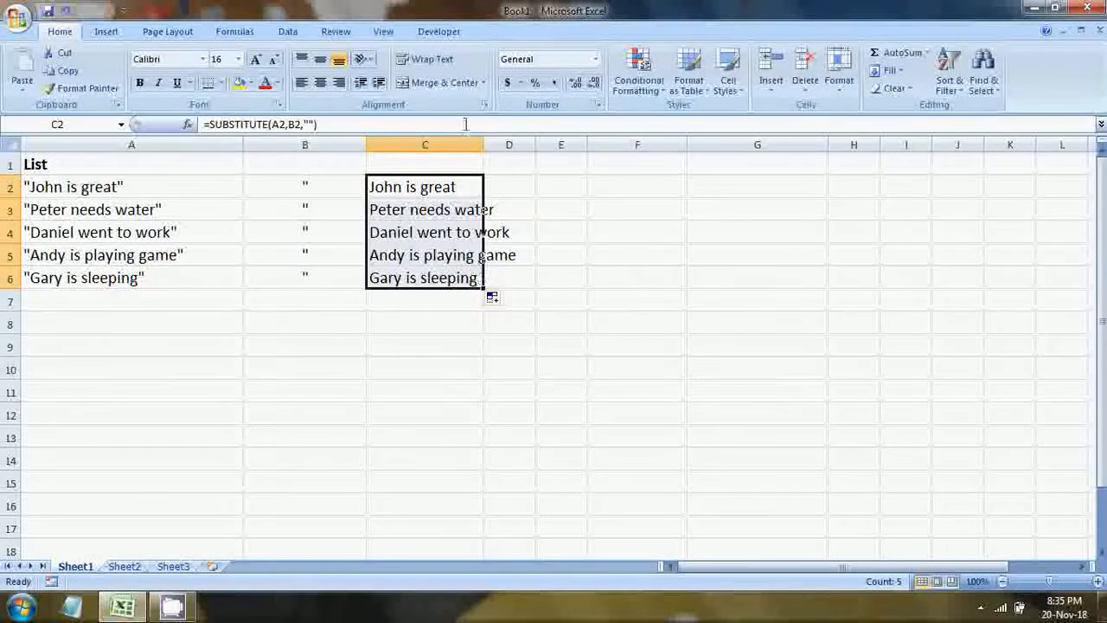
pyautogui.moveTo(480, 146); pyautogui.dragTo(551, 147)
pyautogui.moveTo(487, 190); pyautogui.dragTo(427, 279)
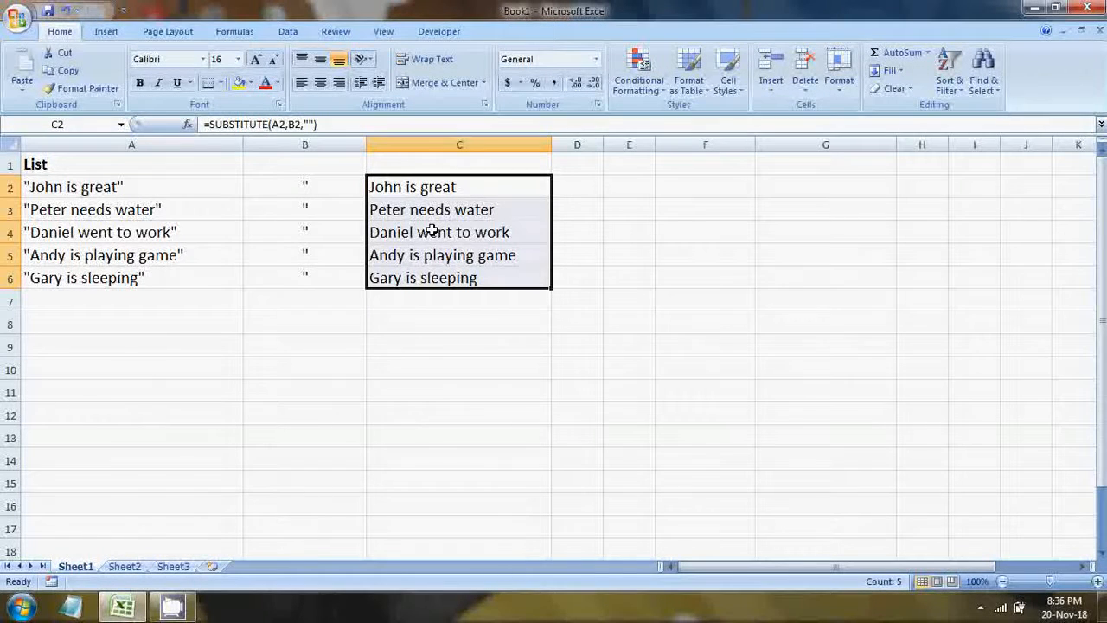
pyautogui.click(418, 190)
pyautogui.moveTo(473, 287); pyautogui.dragTo(433, 191)
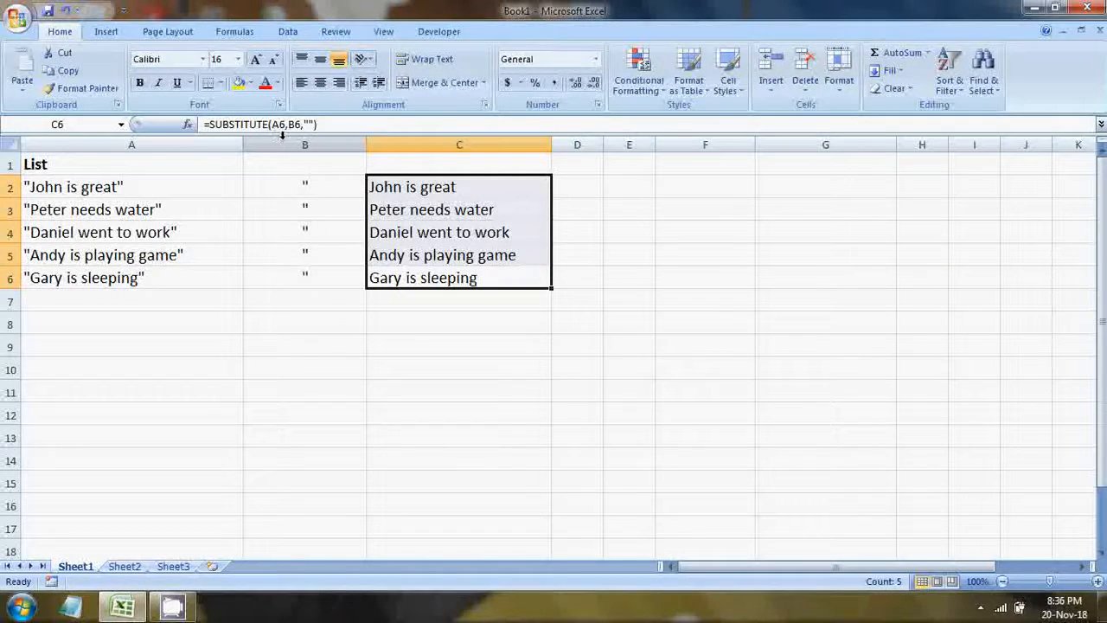
pyautogui.click(420, 274)
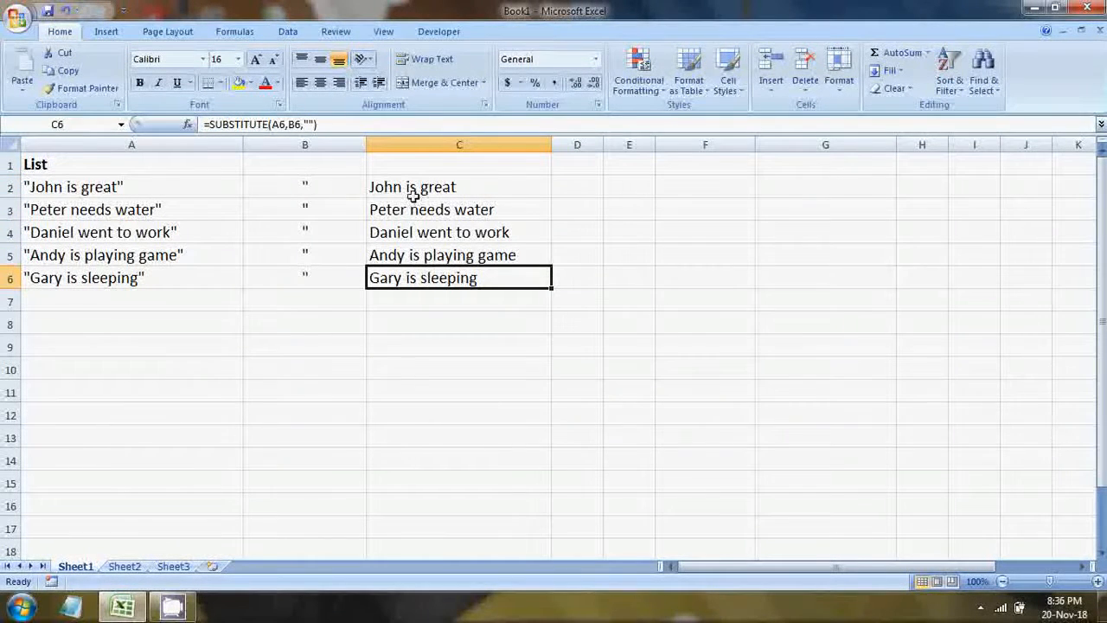
pyautogui.moveTo(412, 190); pyautogui.dragTo(412, 276)
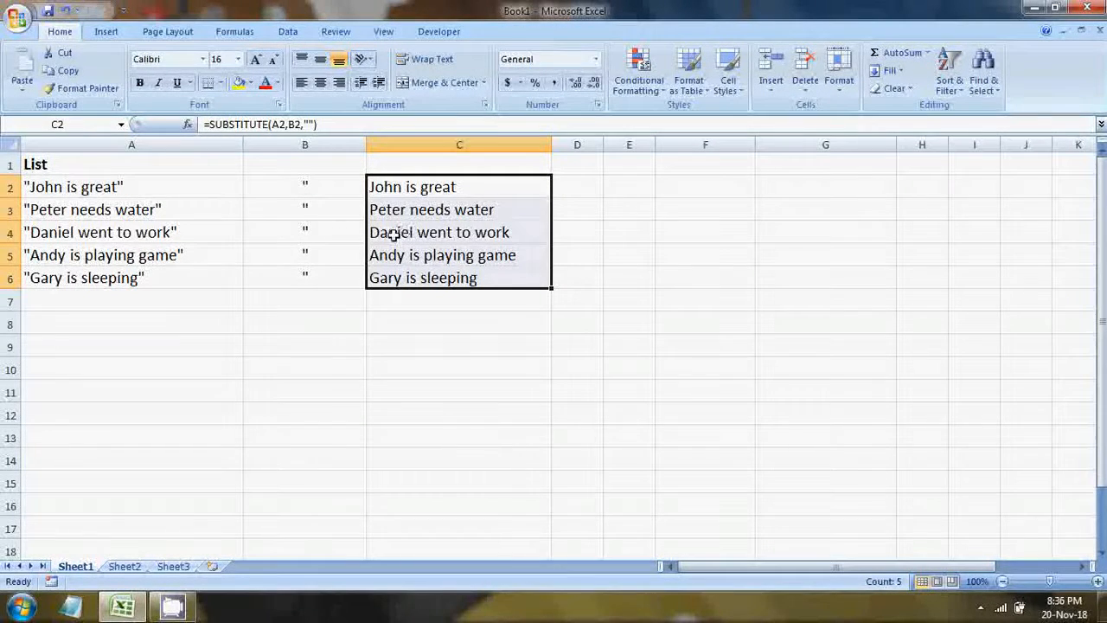
pyautogui.click(437, 276)
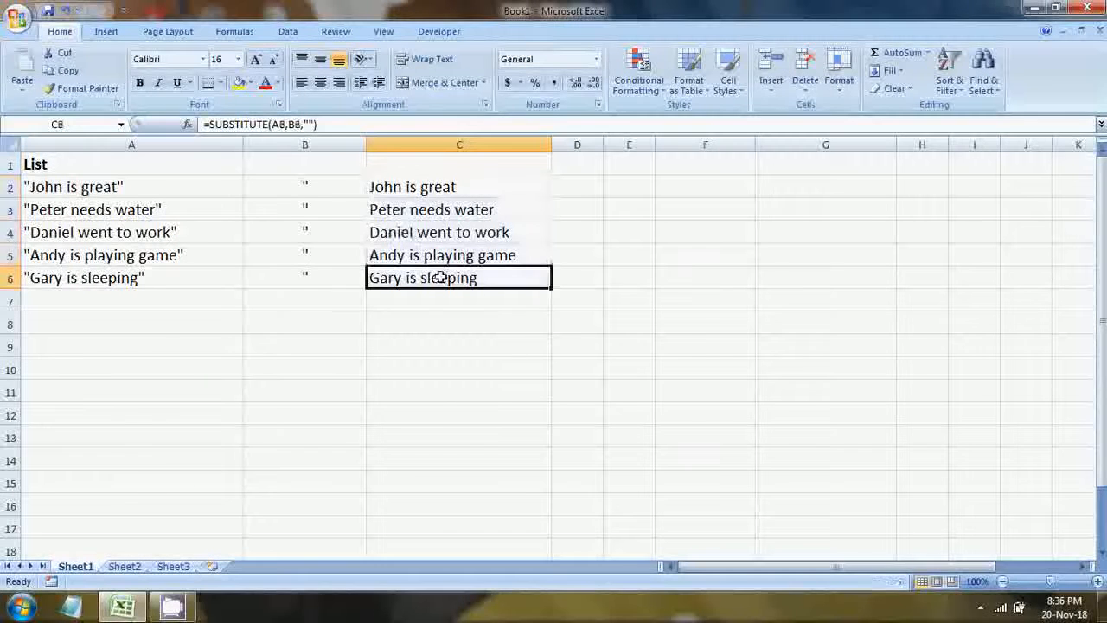
pyautogui.click(509, 300)
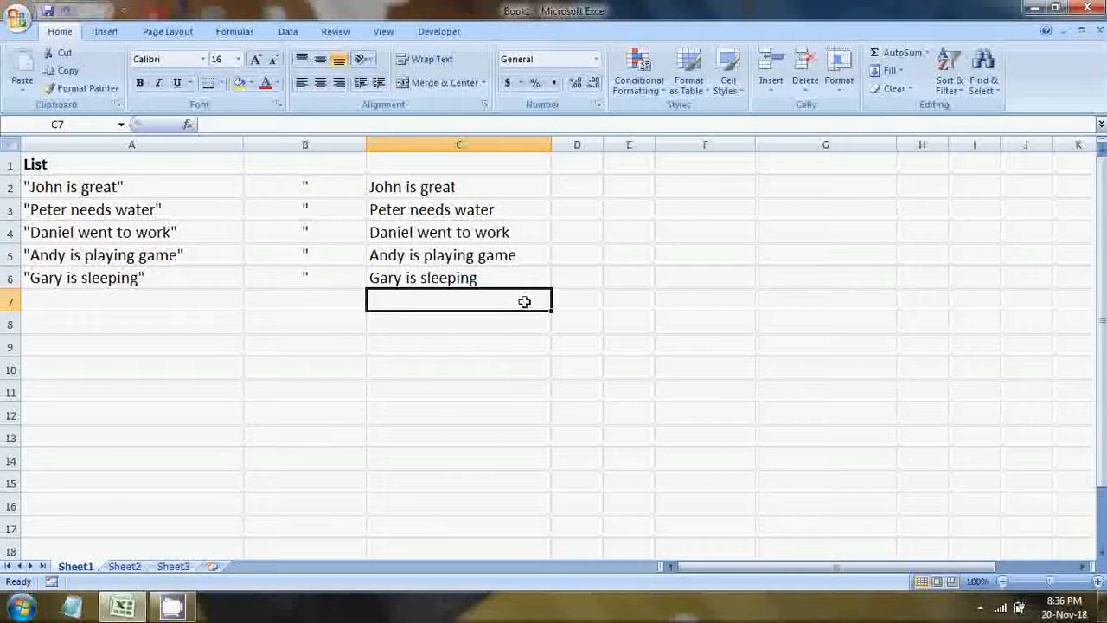